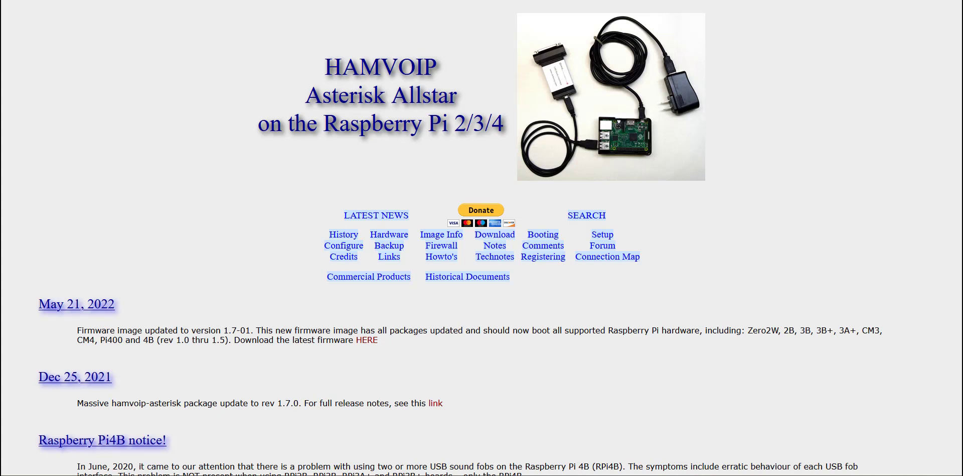
Open the server backup how-to from the How To Notes on the HAMVOIP site.
click(442, 257)
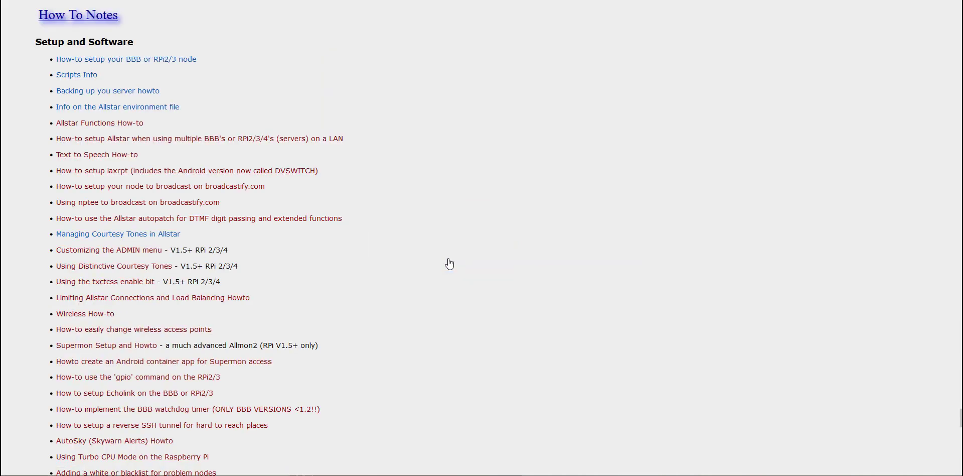
click(115, 93)
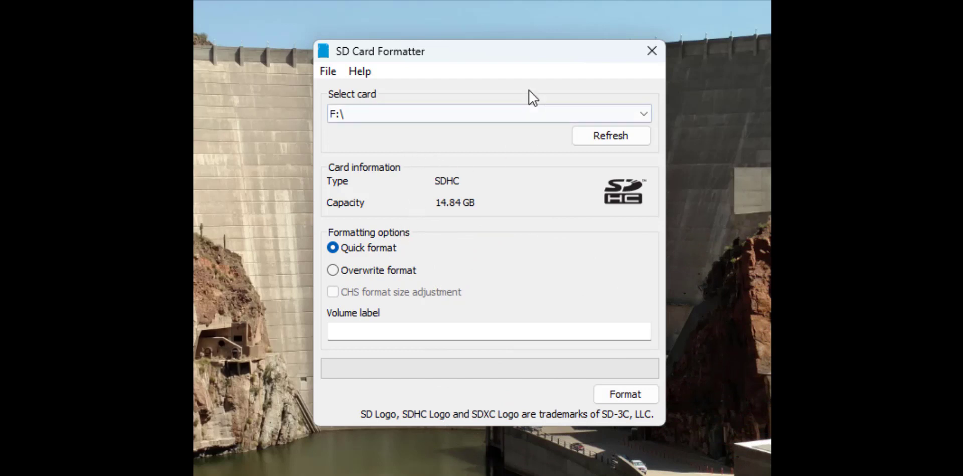
Switch to SD Card Formatter and quick format the card in drive F:, accepting the erasure of all data.
click(642, 115)
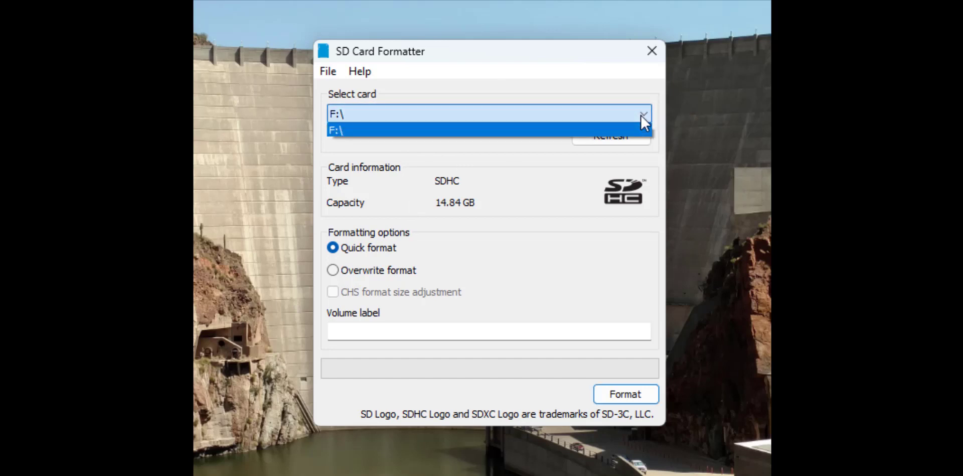
click(358, 130)
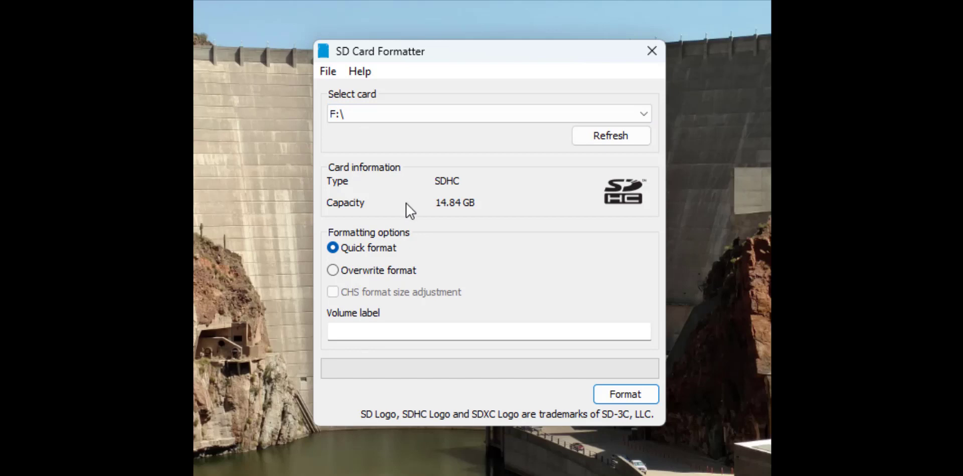
click(625, 394)
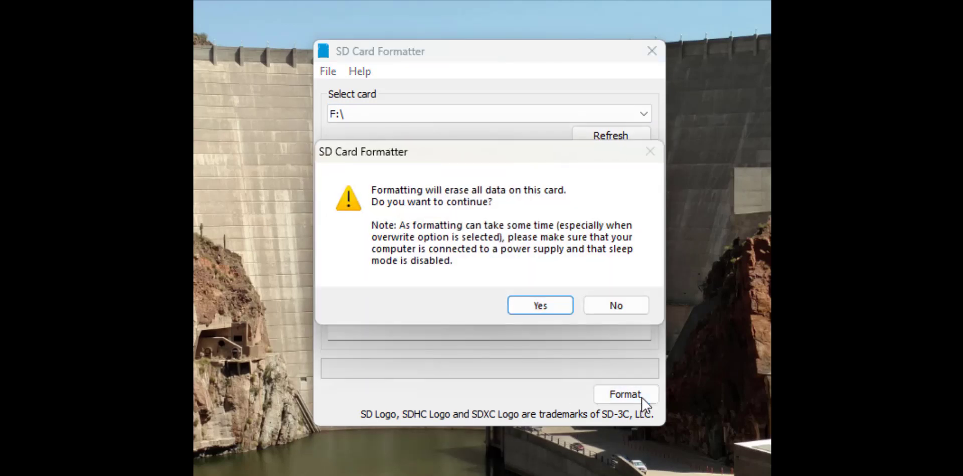
click(552, 303)
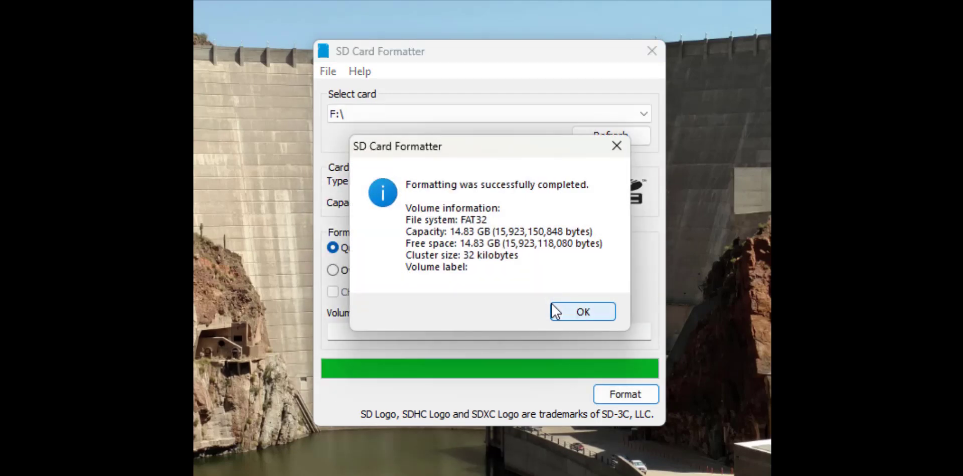
click(590, 315)
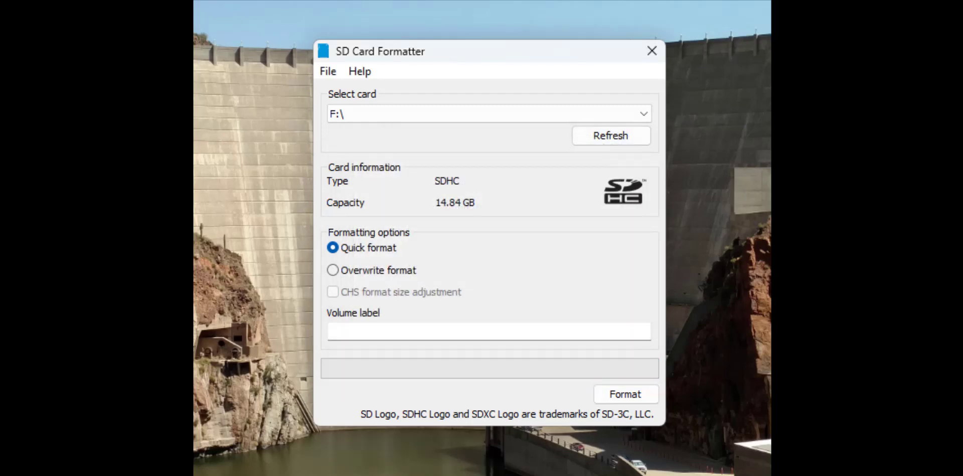
Open USB Drive (F:) in File Explorer to check the contents of the formatted card.
key(super+e)
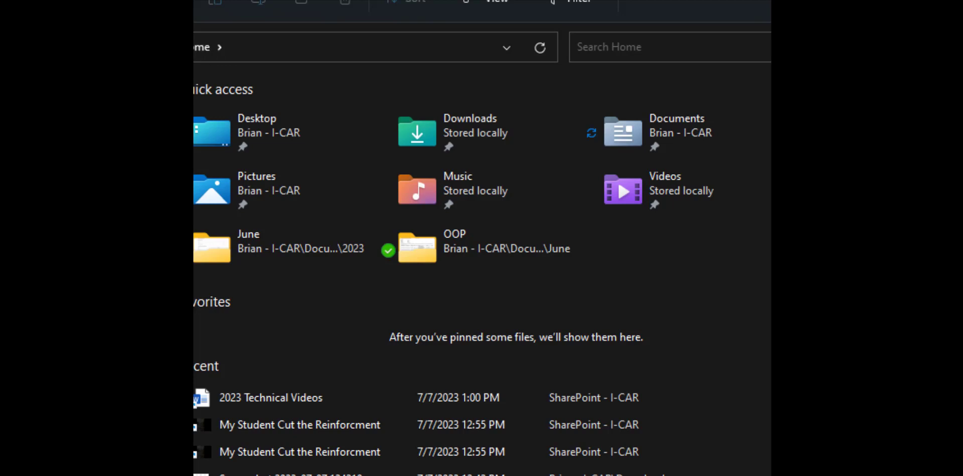
click(220, 47)
click(318, 224)
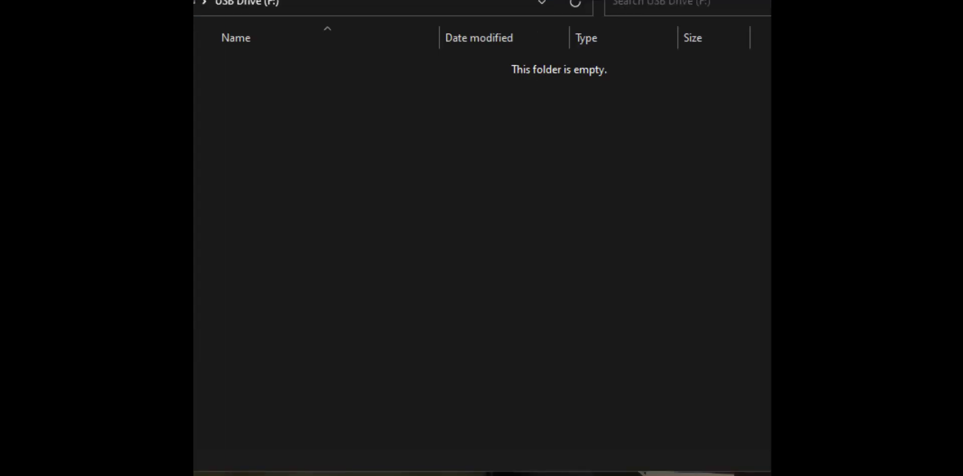
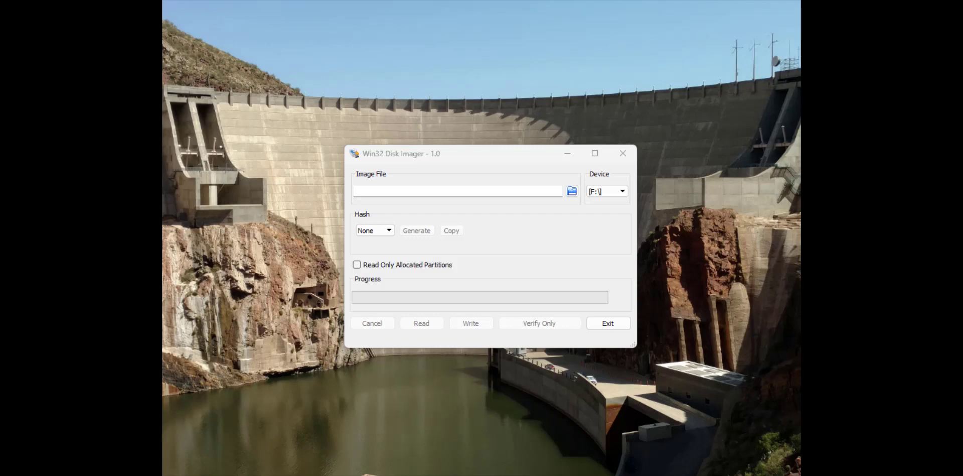
Browse the files on USB Drive (F:) in File Explorer and close the window.
key(super+e)
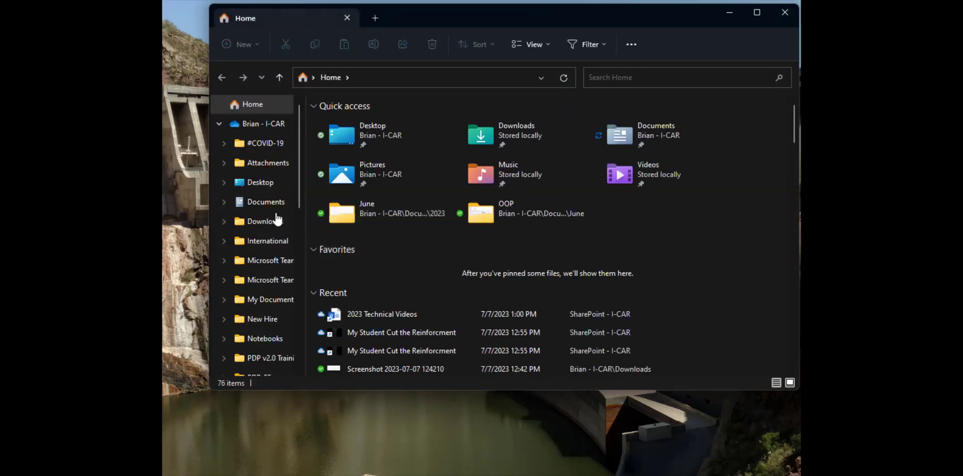
scroll(254, 219, down, 5)
scroll(253, 219, down, 3)
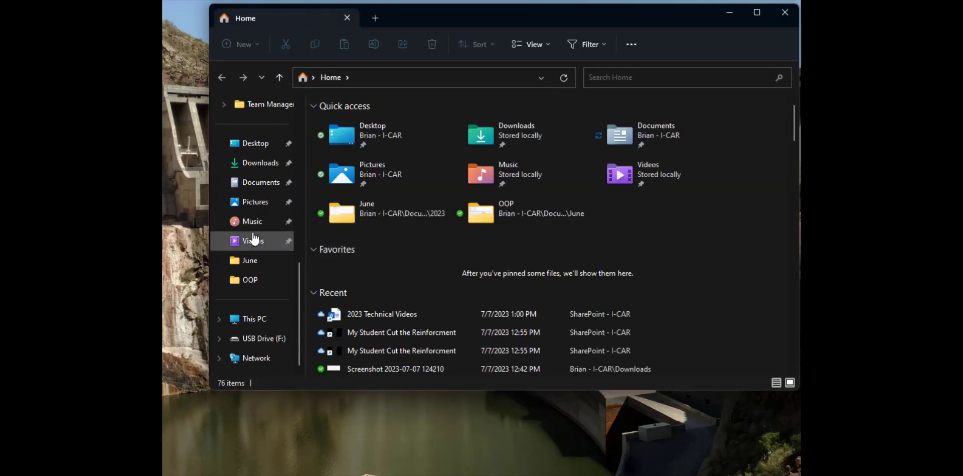
click(253, 338)
scroll(438, 202, down, 8)
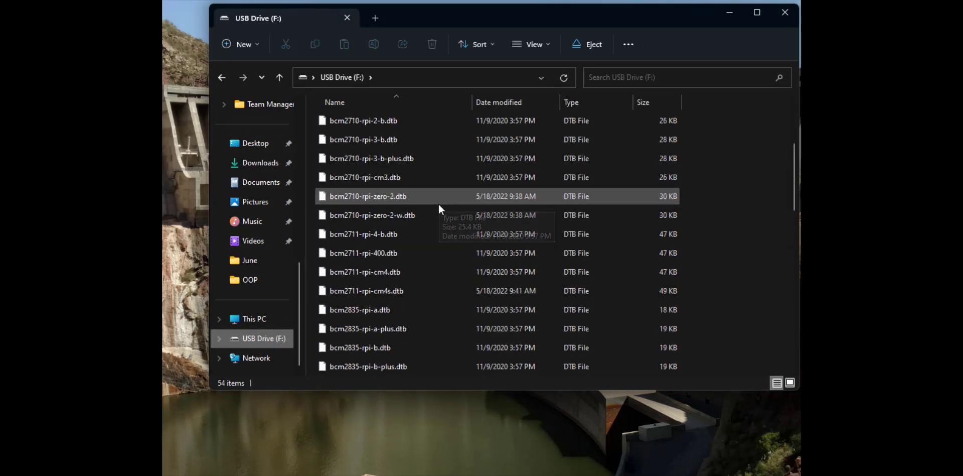
scroll(436, 212, down, 5)
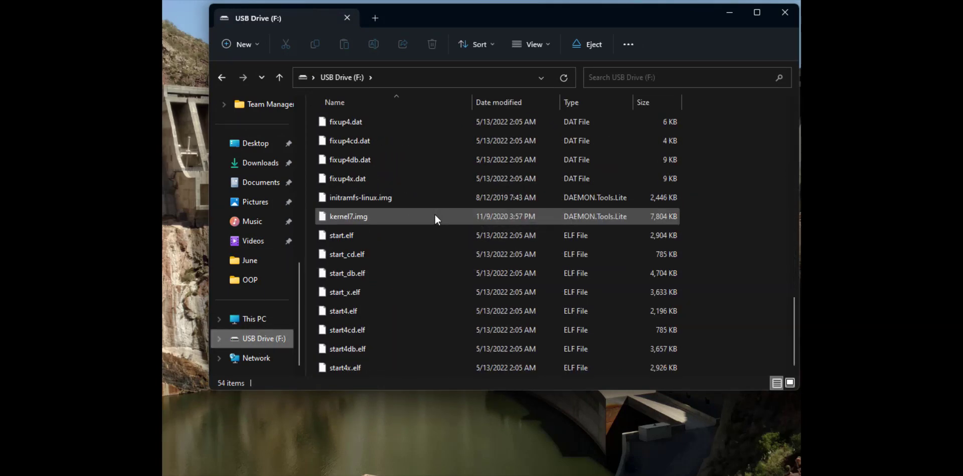
scroll(416, 226, up, 13)
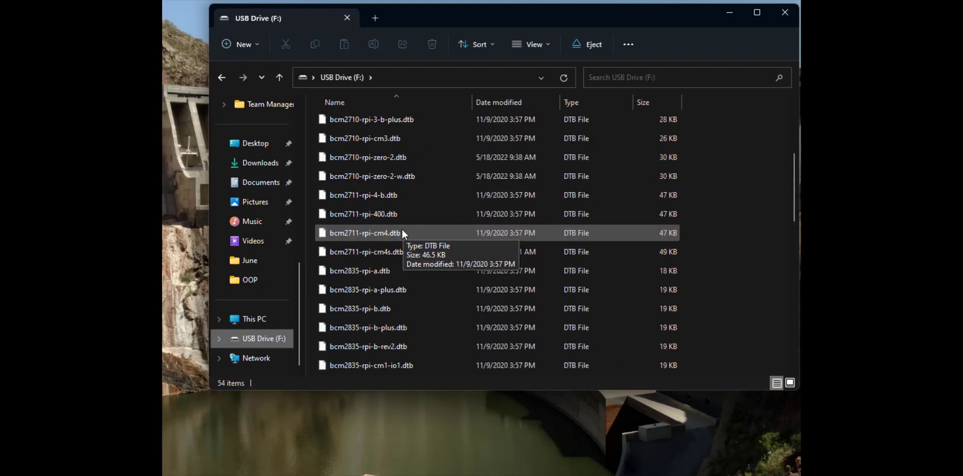
click(784, 15)
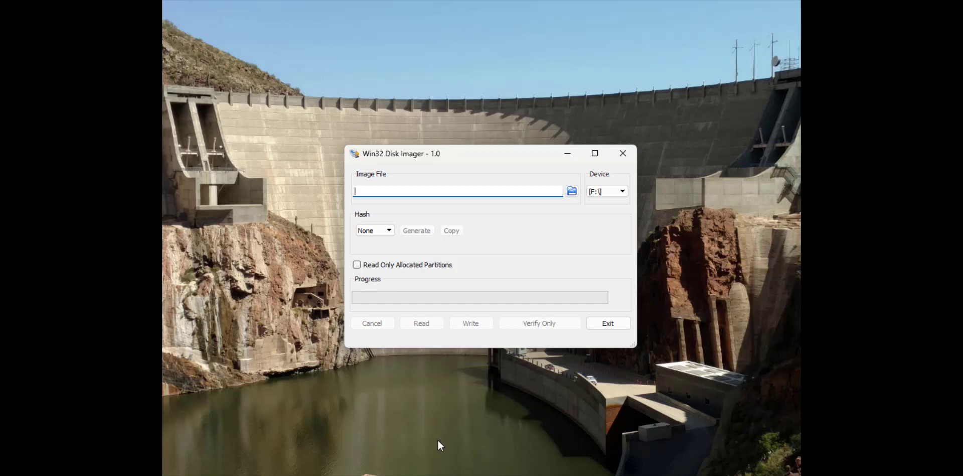
In Win32 Disk Imager, read the card in device F: into a new image file named Node505592.img in Downloads.
click(616, 191)
click(617, 204)
click(572, 192)
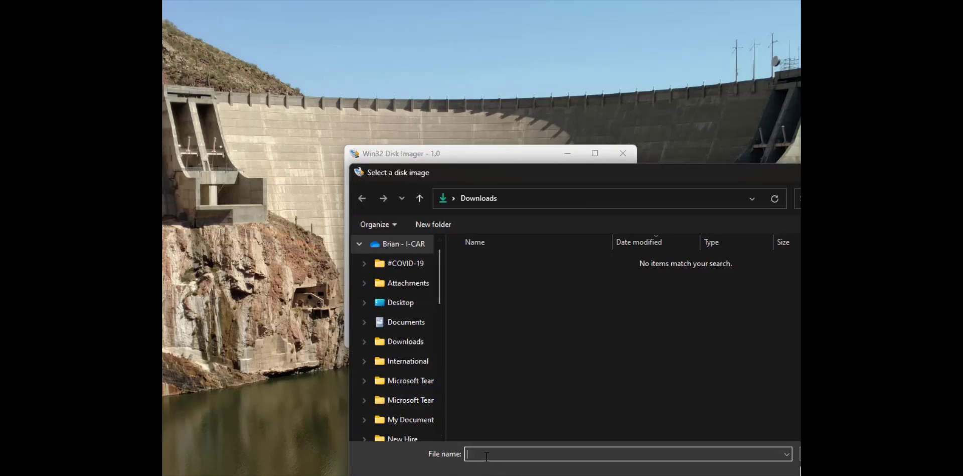
text(No)
drag(605, 175, 467, 63)
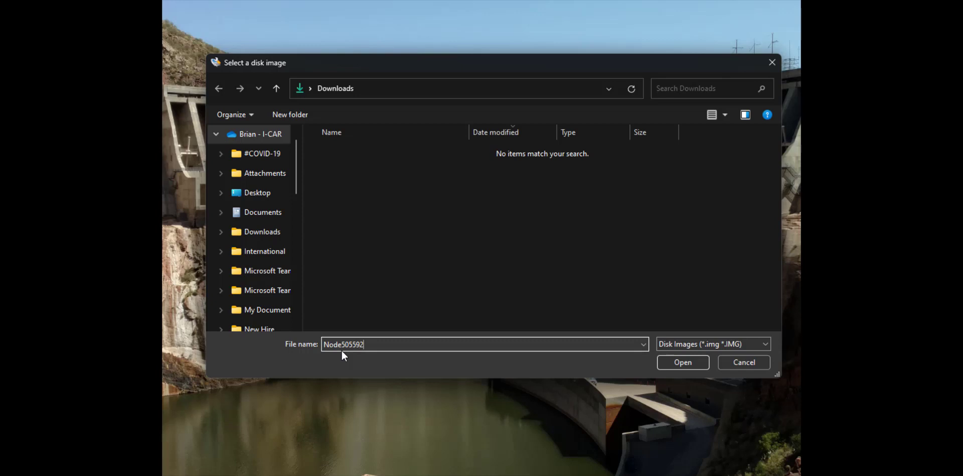
text(img)
click(683, 362)
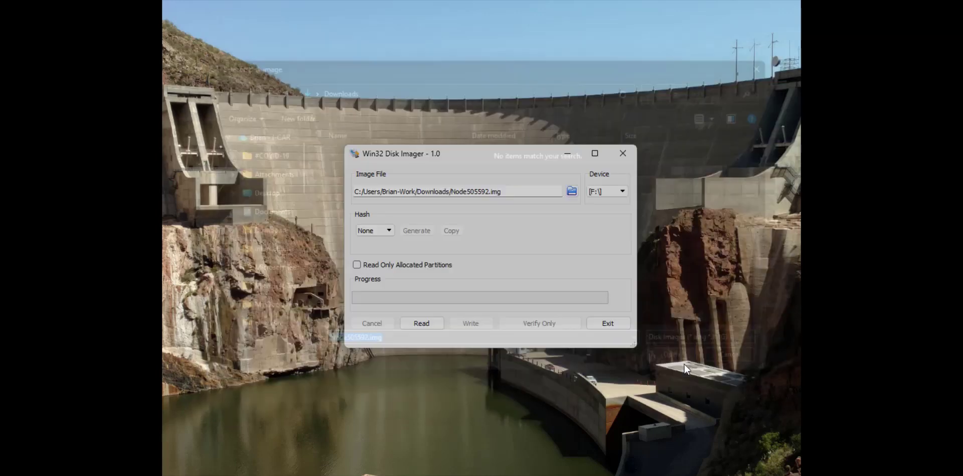
click(425, 326)
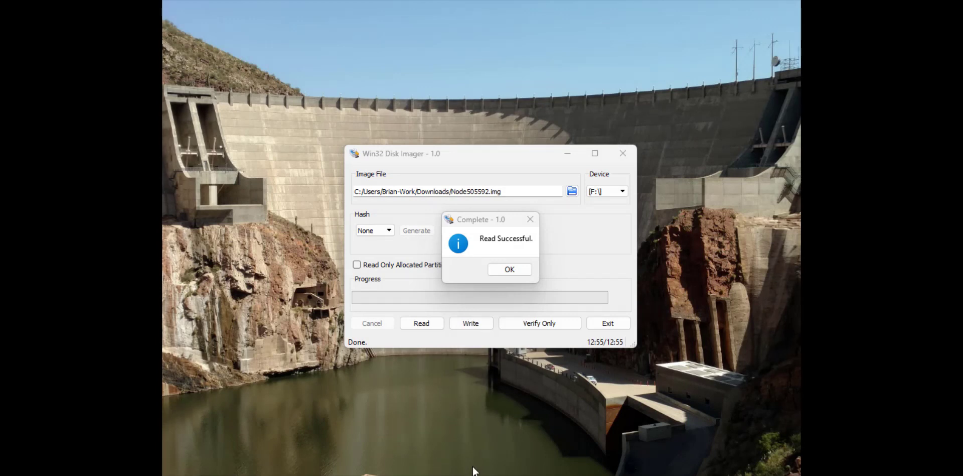
click(518, 272)
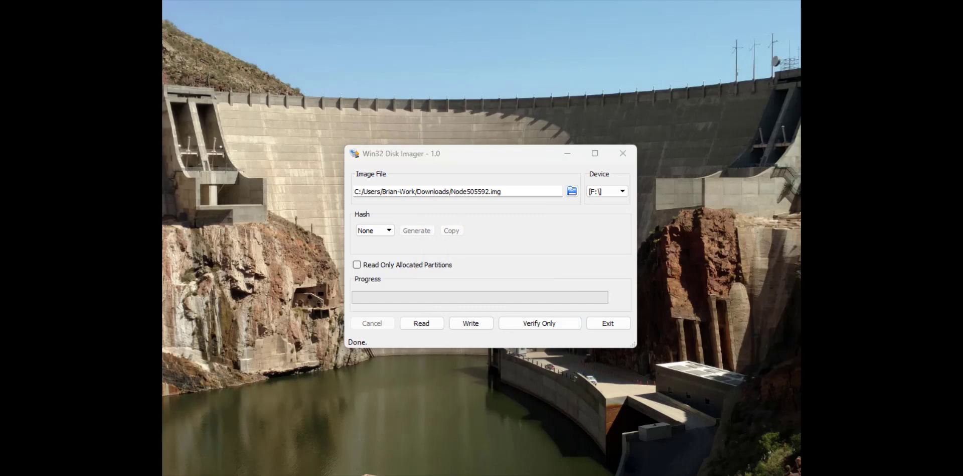
Check the Downloads folder in File Explorer for the Node505592.img backup file and close the window.
key(super+e)
scroll(246, 239, down, 10)
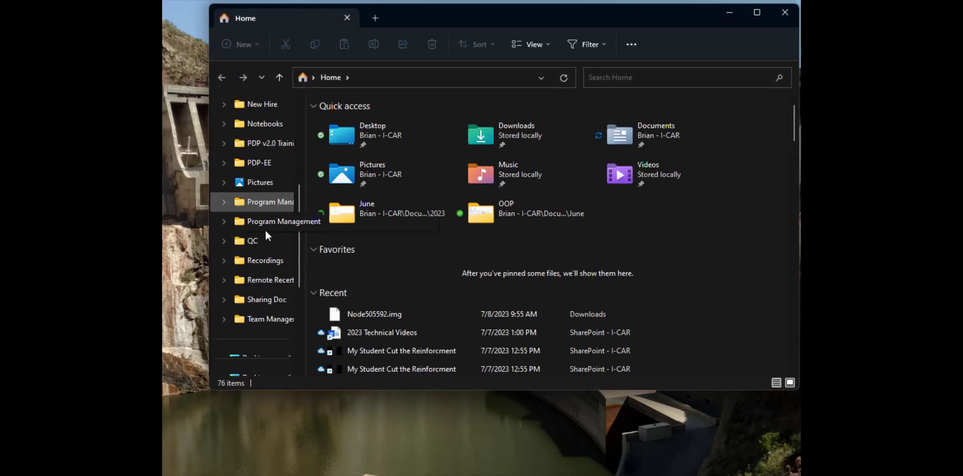
click(261, 163)
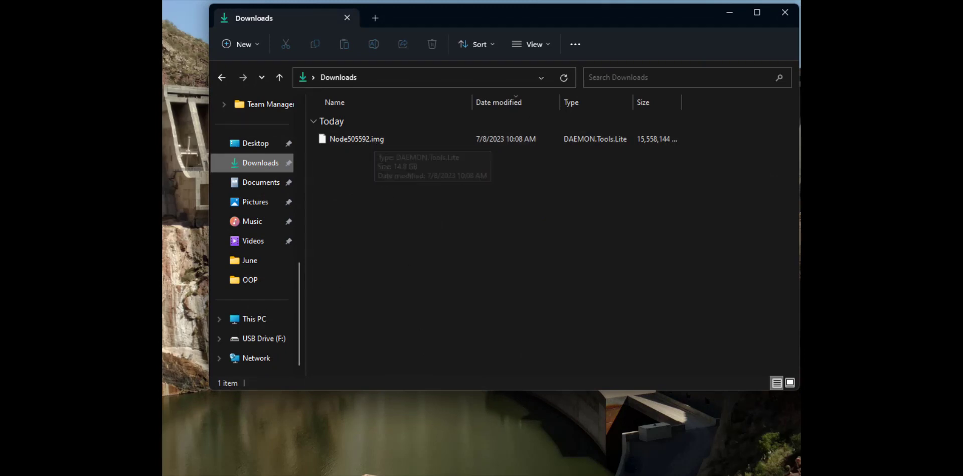
click(784, 12)
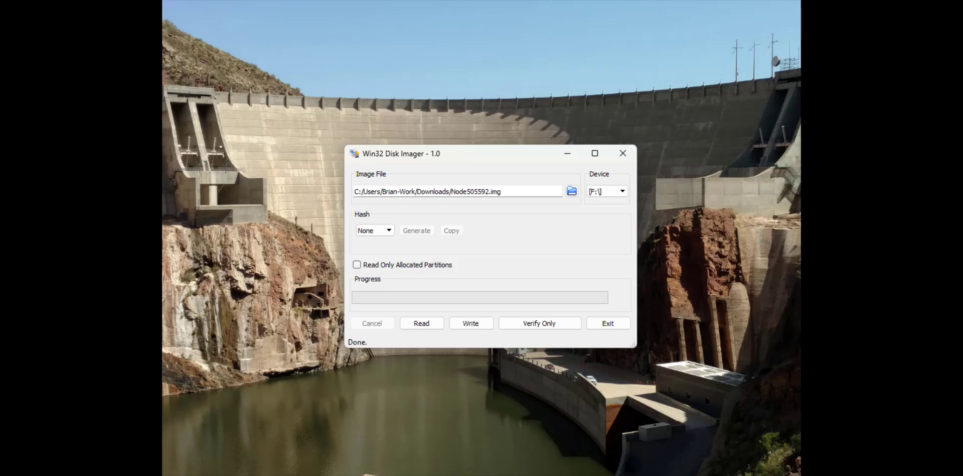
Eject USB Drive (F:) from File Explorer.
key(super+e)
scroll(251, 301, down, 10)
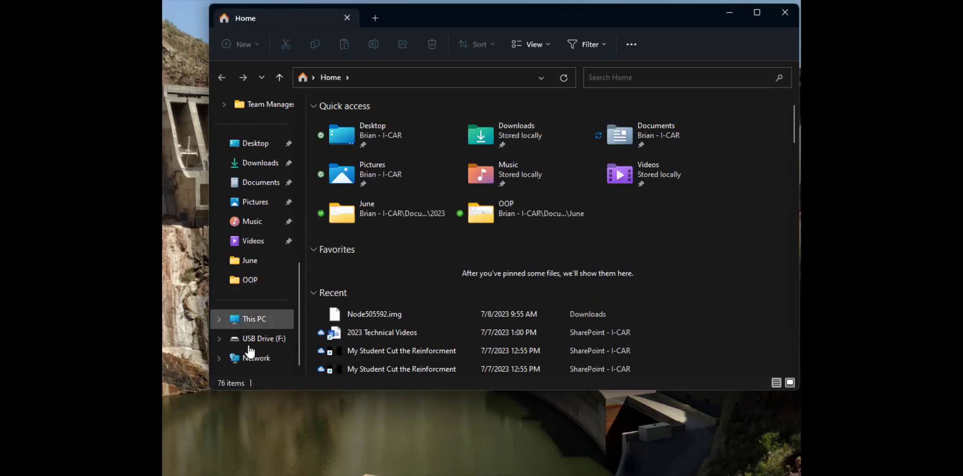
click(251, 337)
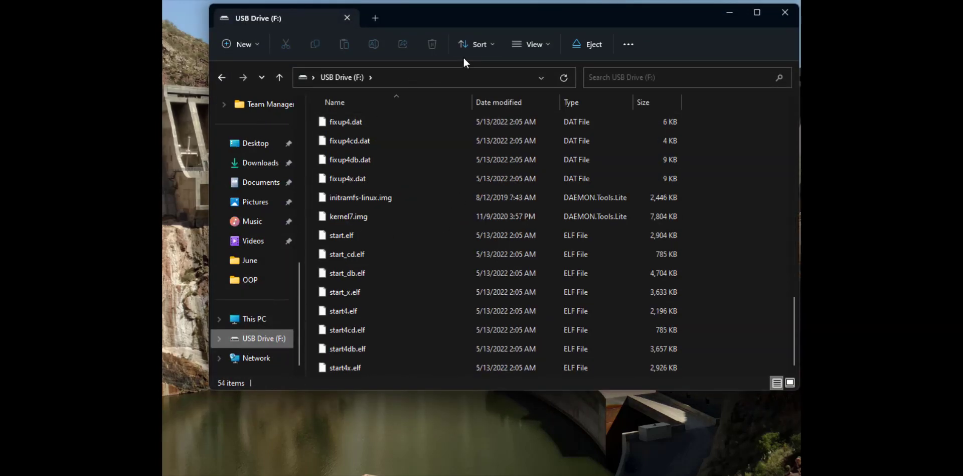
right_click(247, 338)
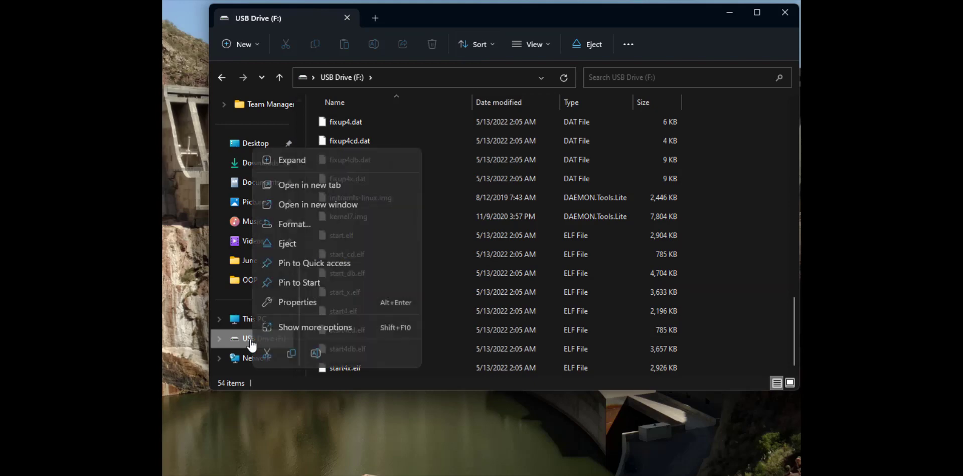
click(299, 243)
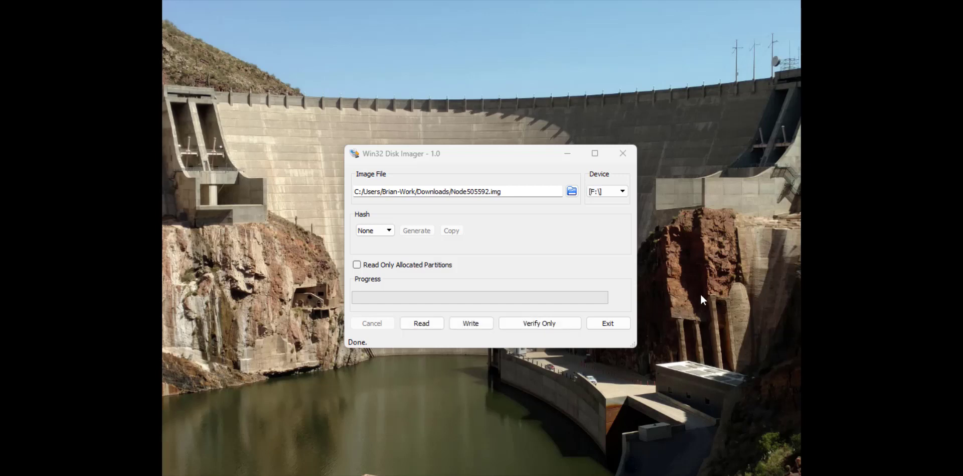
In Win32 Disk Imager, select Node505592.img from Downloads as the image file and F: as the target device.
click(571, 190)
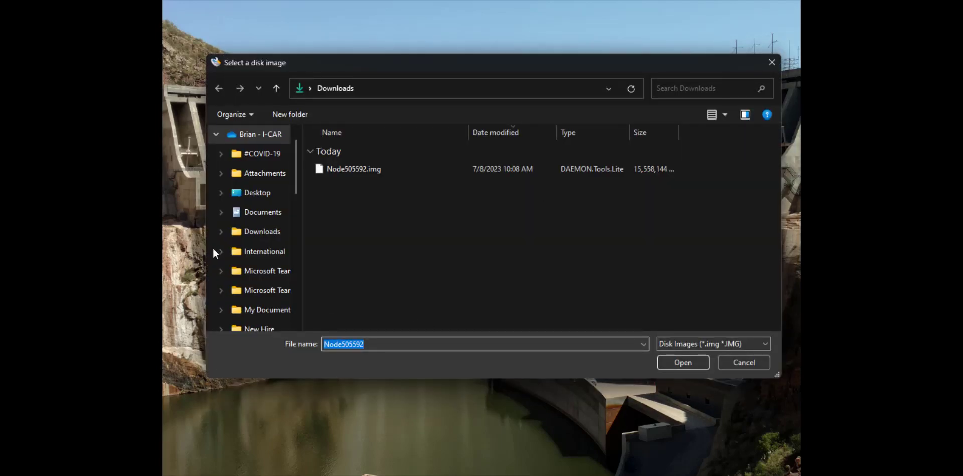
scroll(213, 248, down, 2)
click(372, 171)
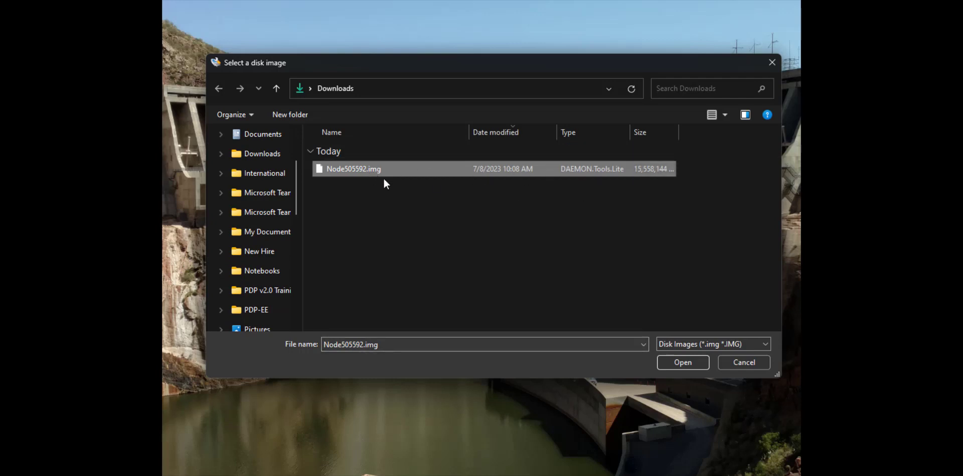
click(689, 361)
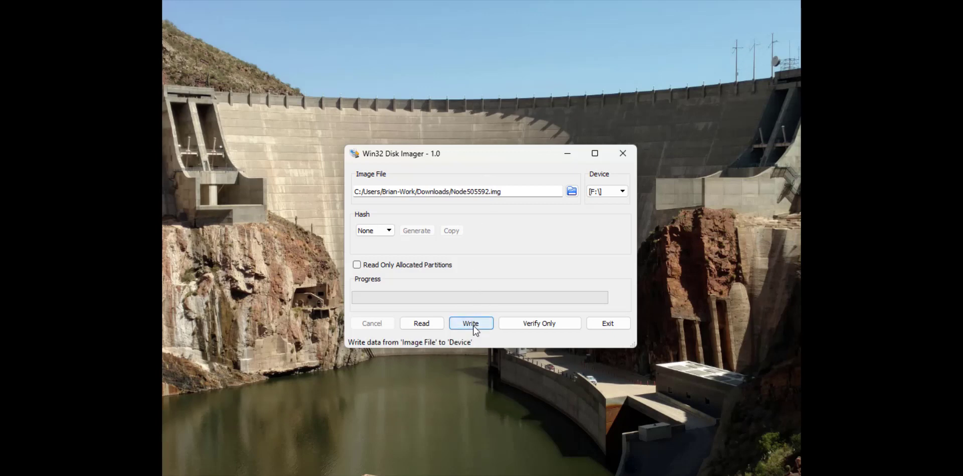
click(620, 191)
click(613, 206)
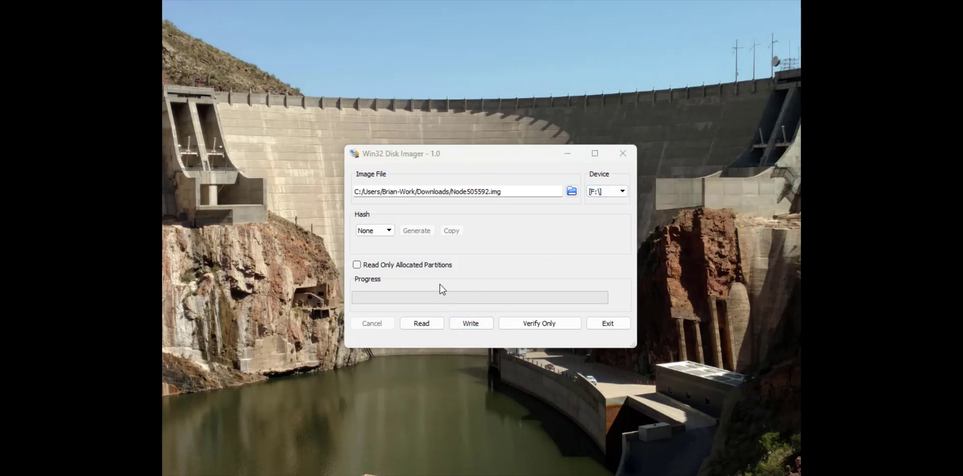
Check the contents of the target card on USB Drive (F:) in File Explorer and close the window.
key(super+e)
scroll(266, 276, down, 10)
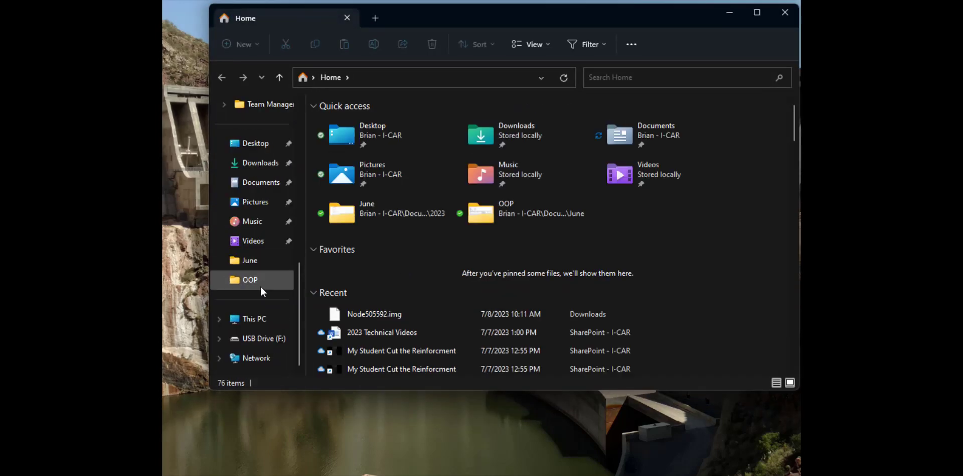
click(257, 338)
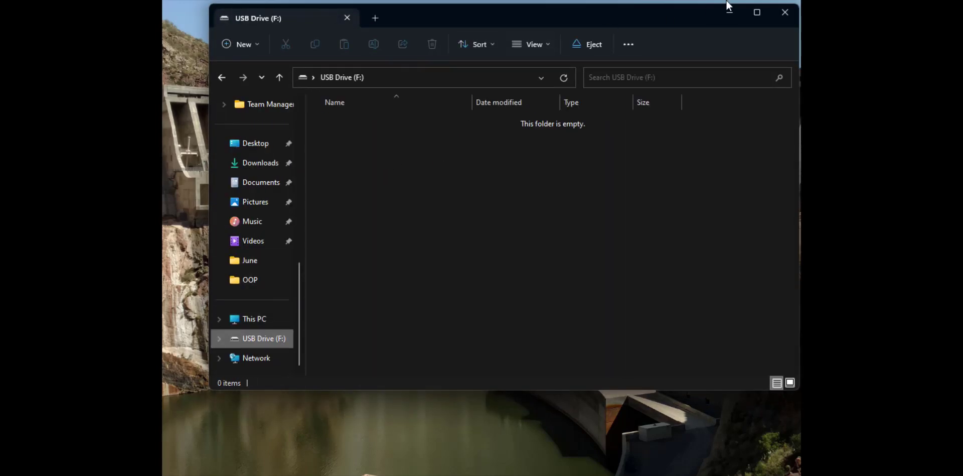
click(785, 13)
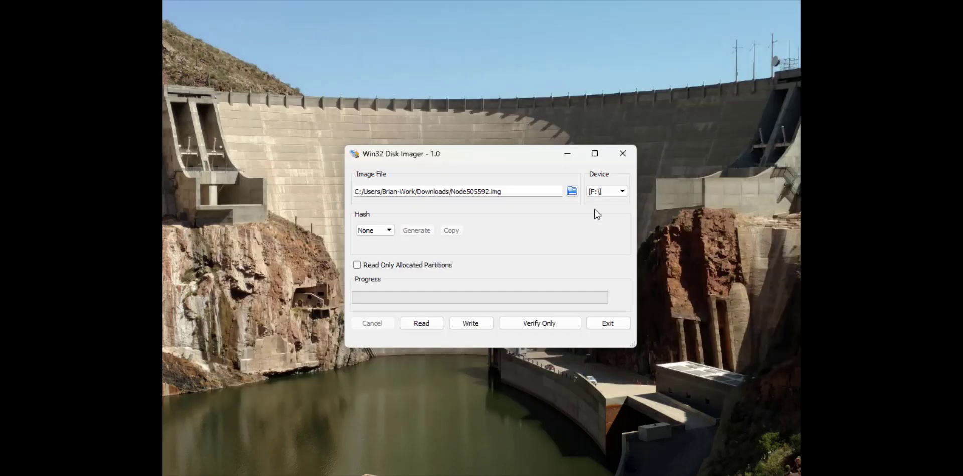
Write the Node505592.img image to the card on device F:, accept the overwrite, and dismiss the completion notice.
click(466, 323)
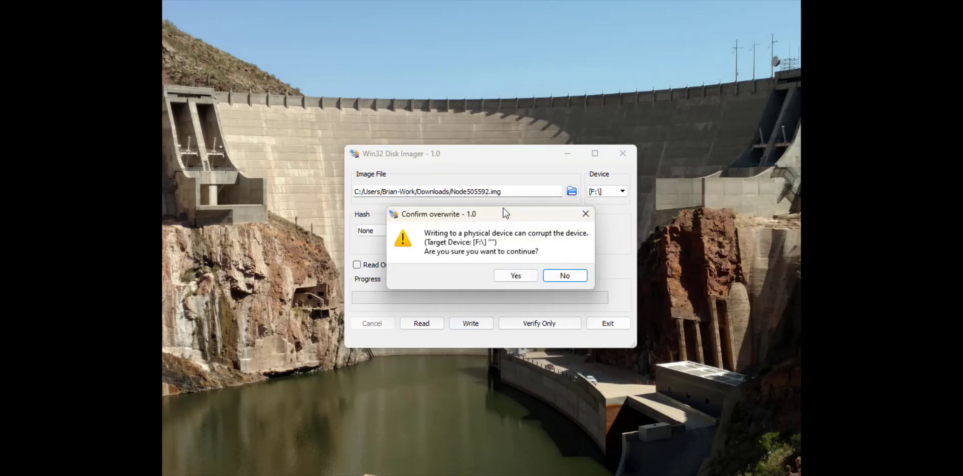
click(514, 275)
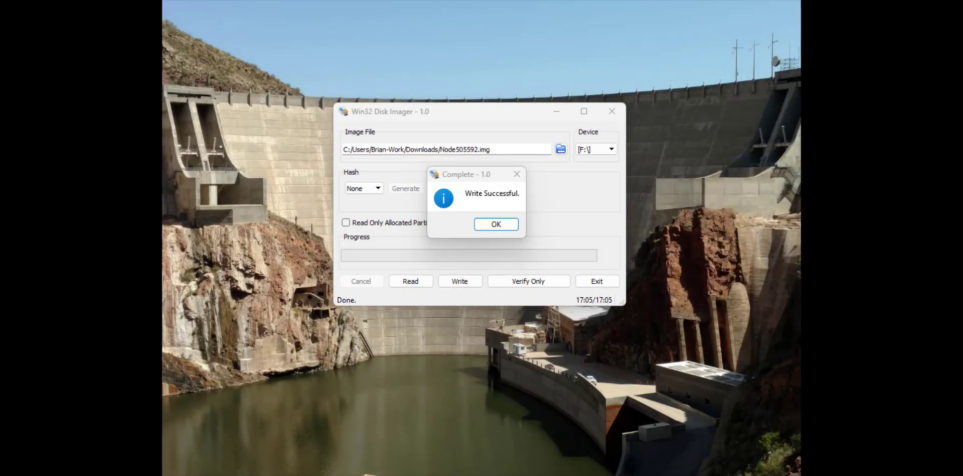
click(496, 224)
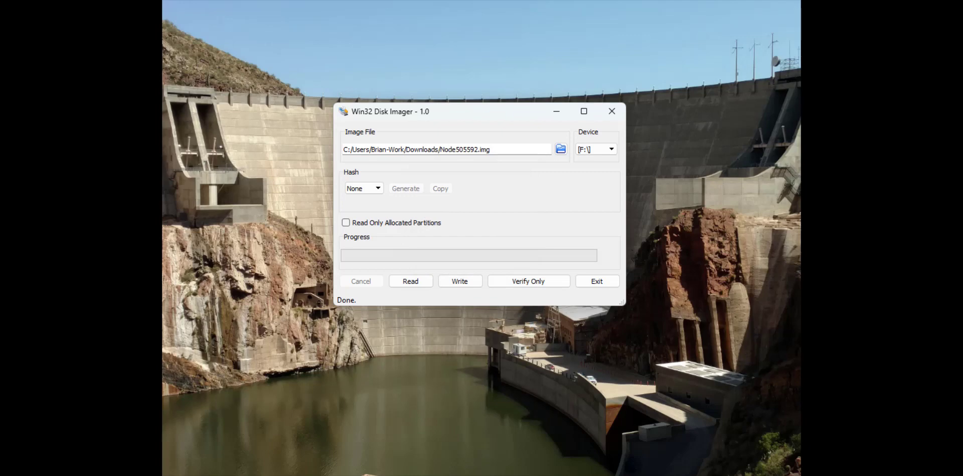
Look through the files written to USB Drive (F:) in File Explorer and eject the drive.
key(super+e)
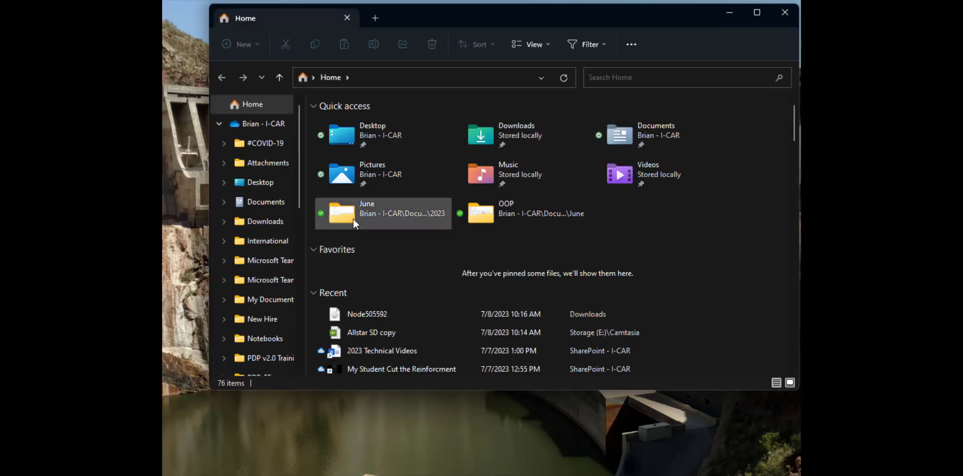
scroll(266, 270, down, 10)
click(265, 344)
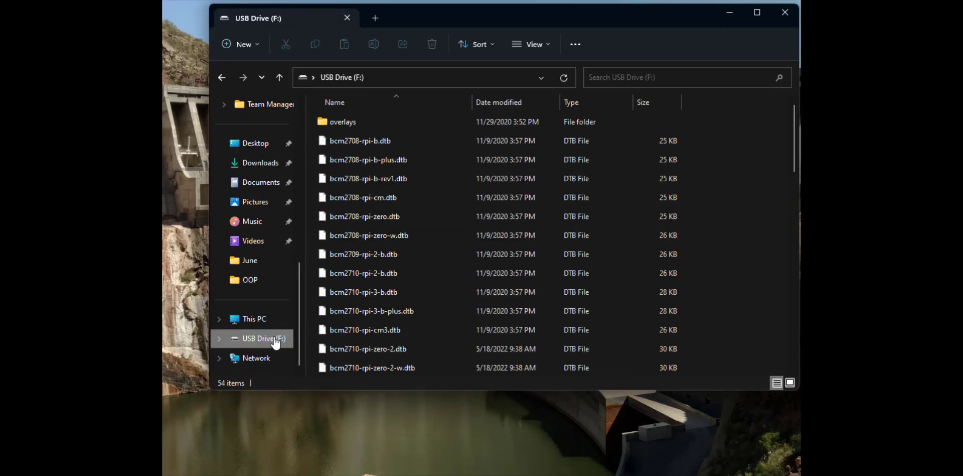
scroll(468, 234, down, 6)
scroll(467, 239, down, 4)
scroll(456, 244, up, 10)
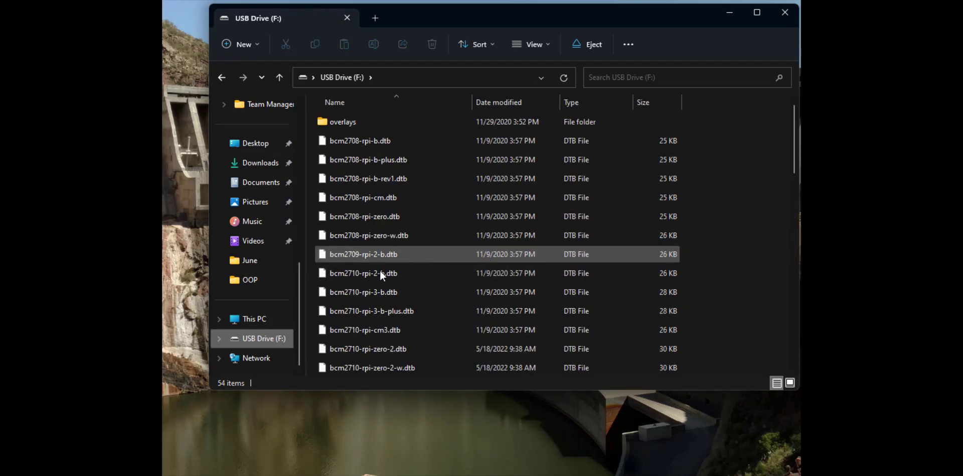
right_click(256, 344)
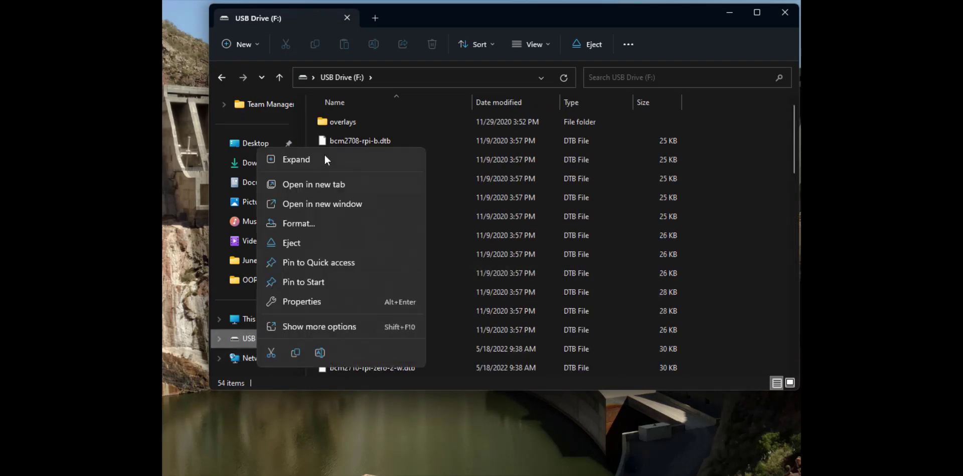
click(297, 243)
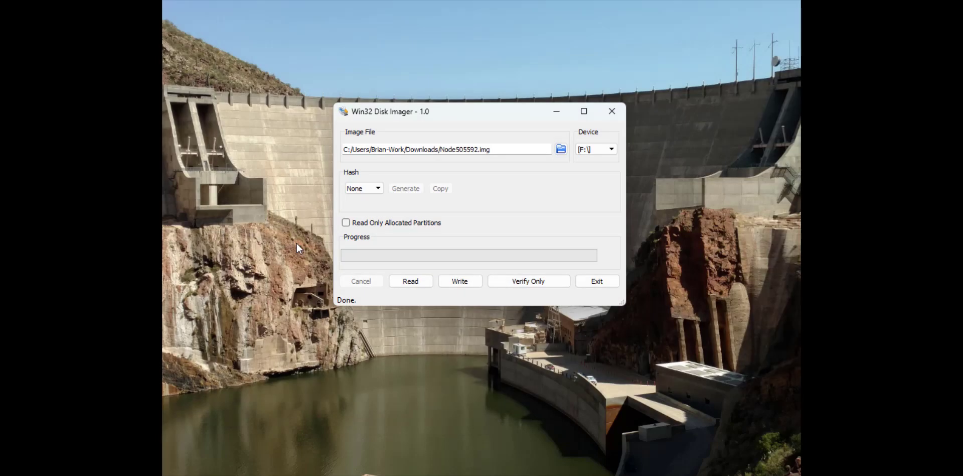